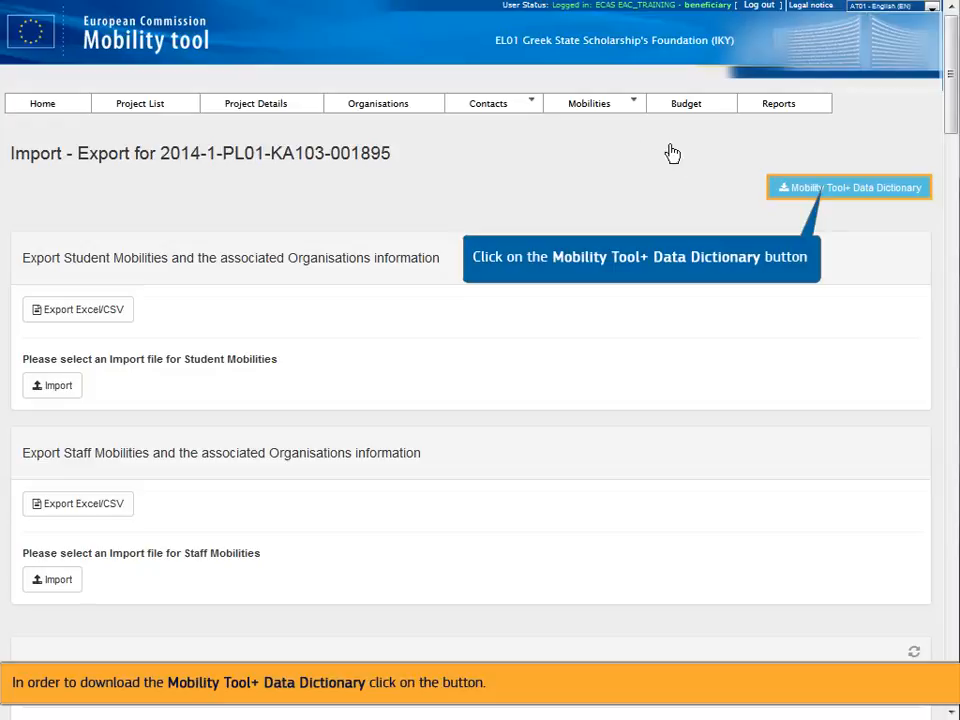
Step: Open the Mobility Tool+ Data Dictionary PDF and export the student mobilities as a CSV file into the MT Exports folder
{"action": "left_click", "coordinate": [834, 197]}
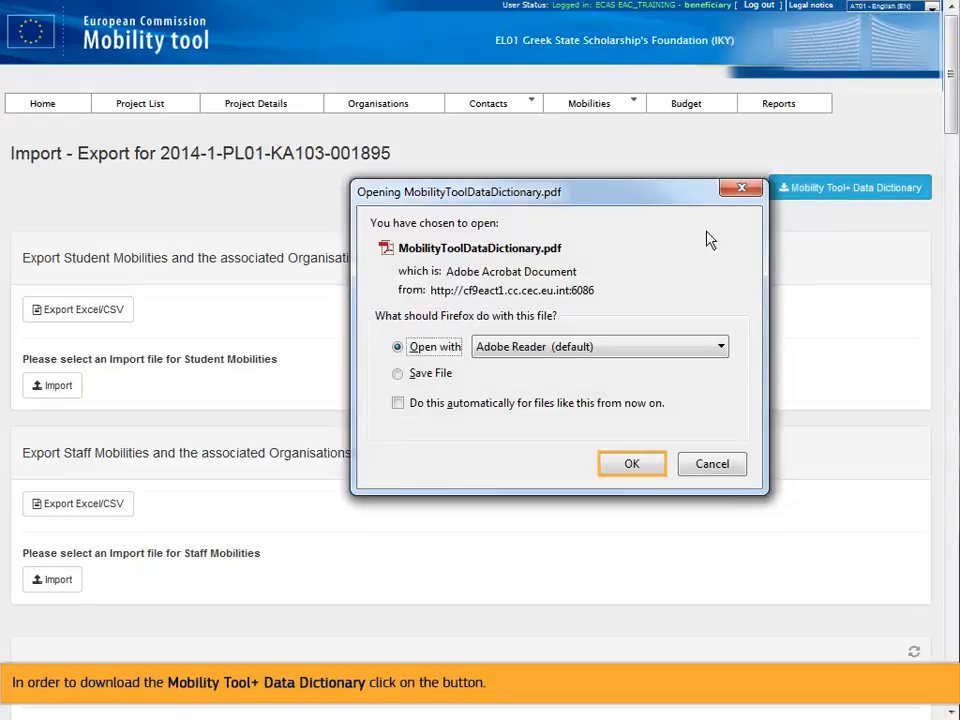
{"action": "left_click", "coordinate": [632, 464]}
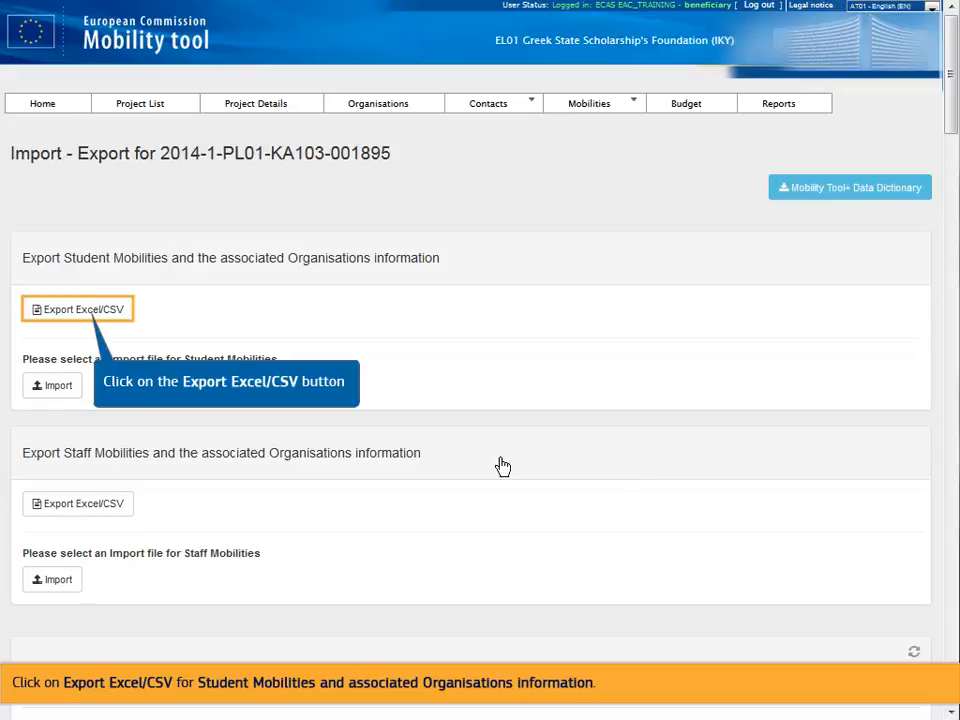
{"action": "left_click", "coordinate": [84, 318]}
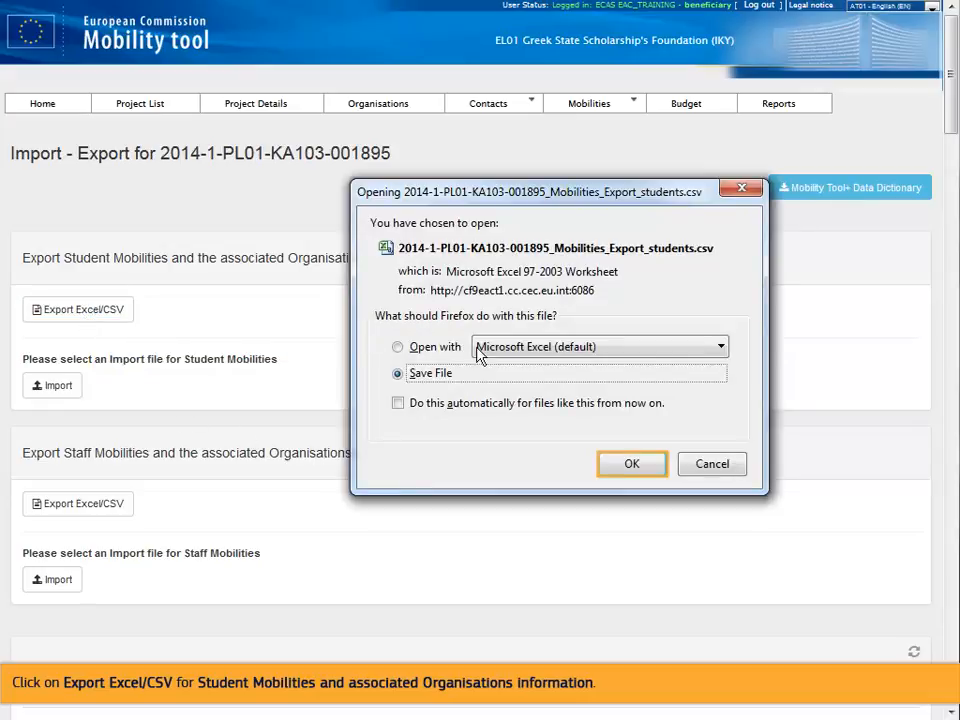
{"action": "left_click", "coordinate": [623, 466]}
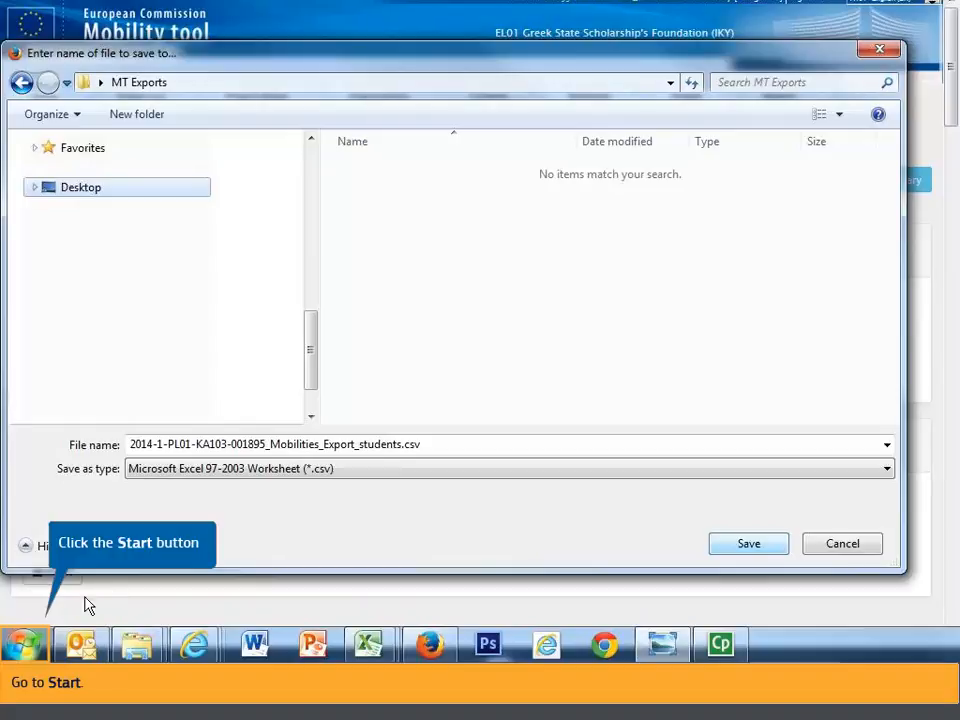
Step: Find Excel among the installed programs and launch Microsoft Excel 2010
{"action": "left_click", "coordinate": [21, 640]}
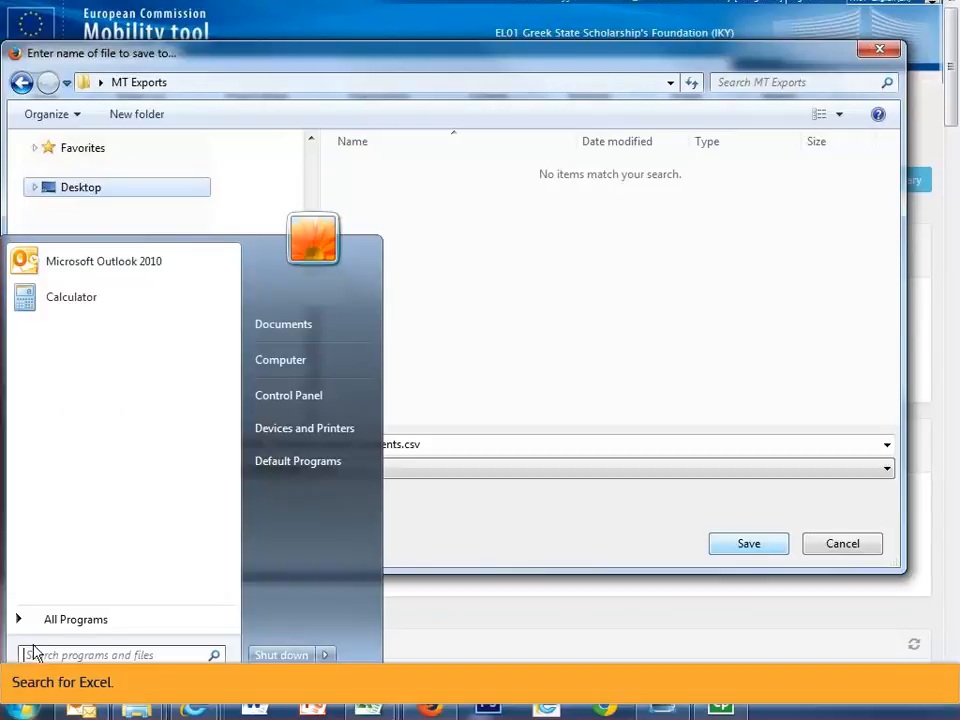
{"action": "type", "text": "excel"}
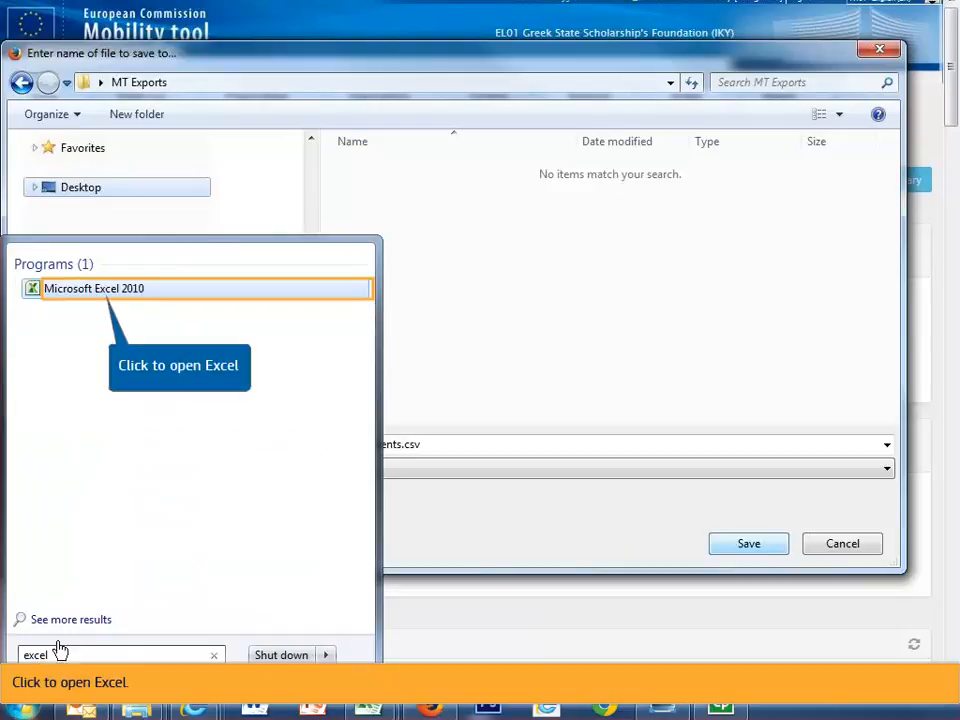
{"action": "left_click", "coordinate": [95, 292]}
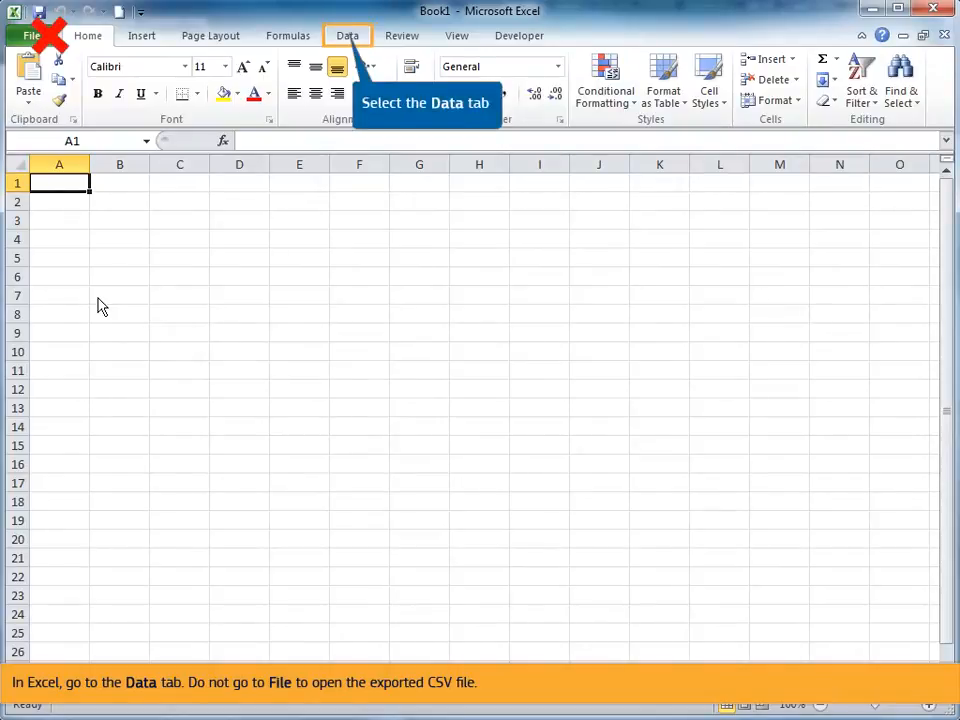
Step: Start a text import of 2014-1-PL01-KA103-001895_Mobilities_Export_students.csv into the blank workbook
{"action": "left_click", "coordinate": [345, 37]}
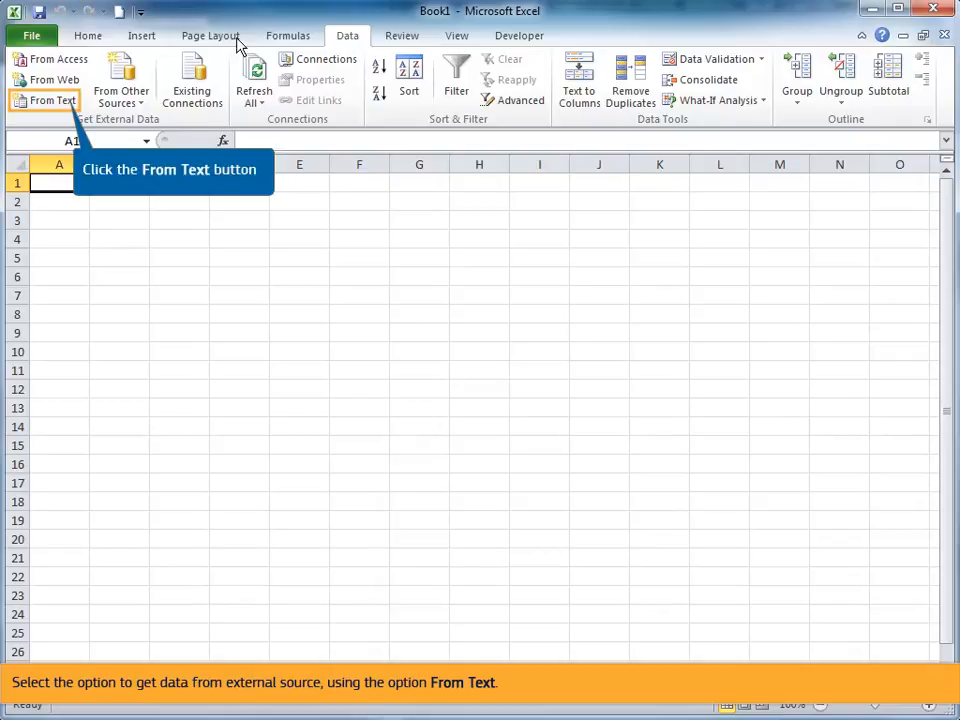
{"action": "left_click", "coordinate": [58, 100]}
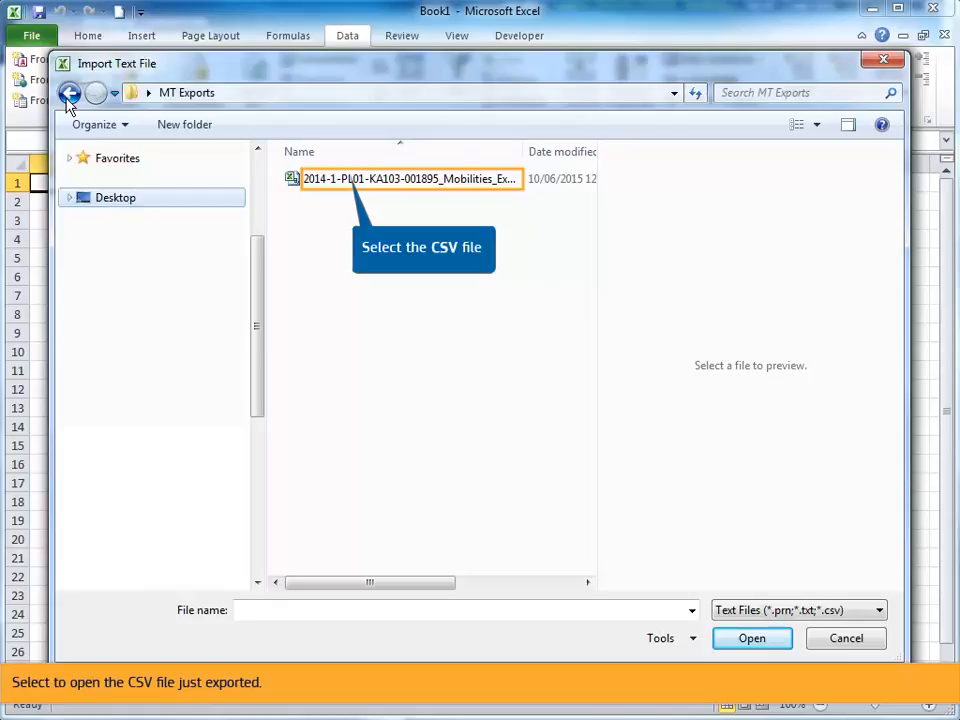
{"action": "left_click", "coordinate": [343, 178]}
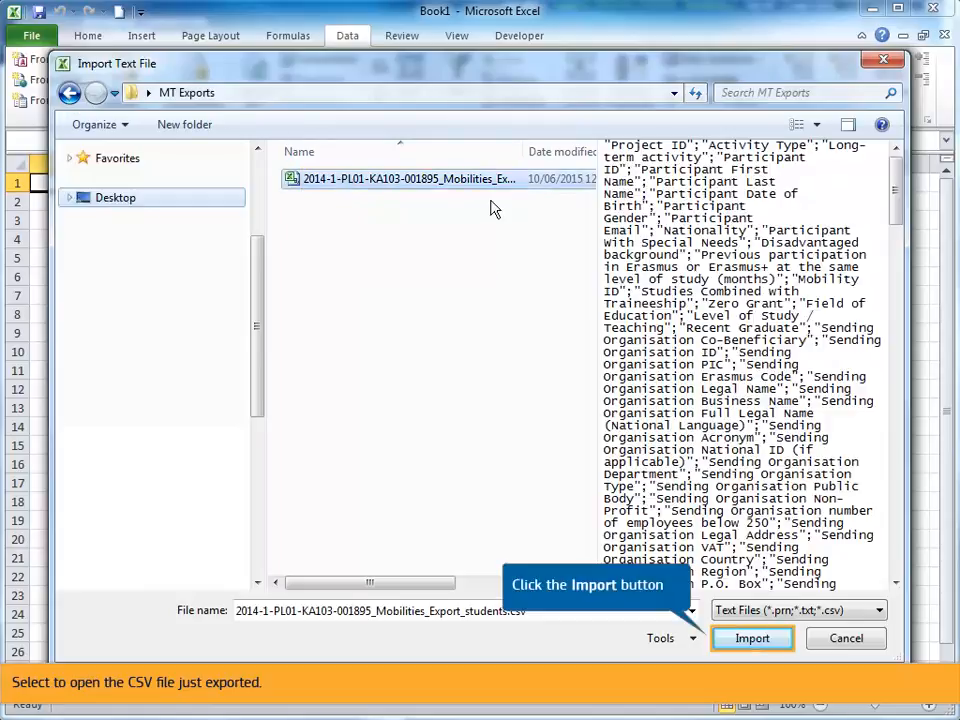
{"action": "left_click", "coordinate": [740, 637]}
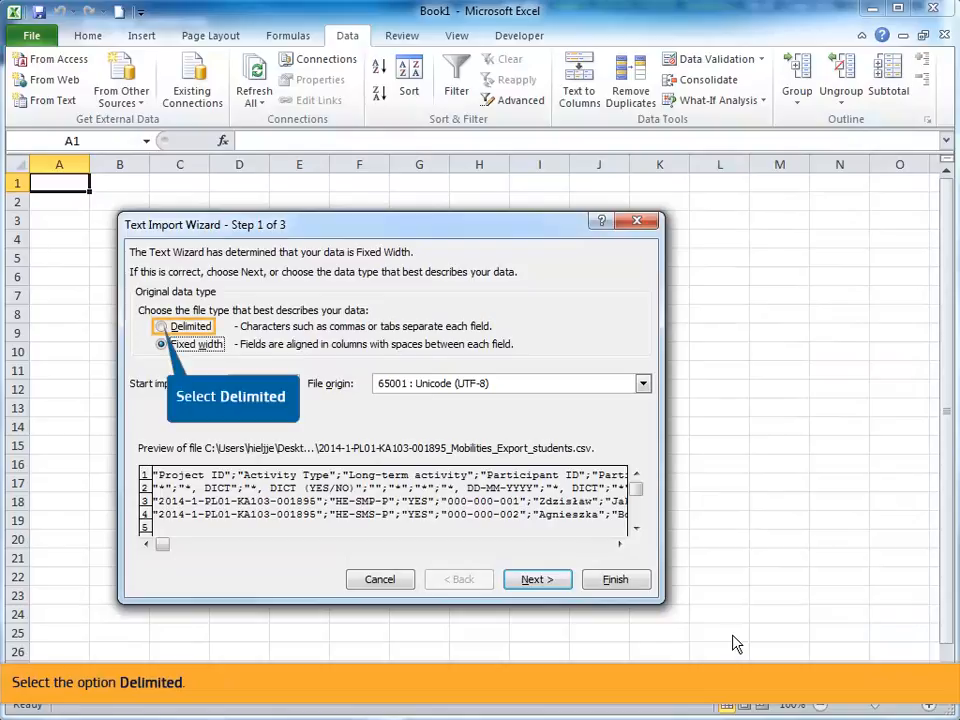
Step: Set the import to delimited data split by semicolons, with a point as decimal separator and a comma as thousands separator
{"action": "left_click", "coordinate": [162, 328]}
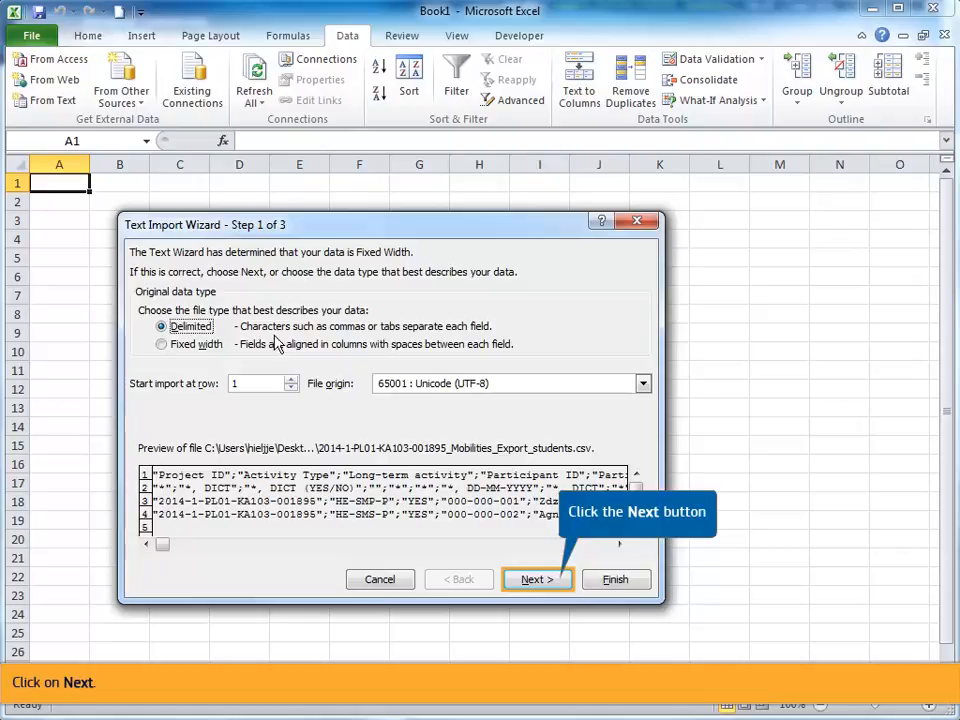
{"action": "left_click", "coordinate": [531, 582]}
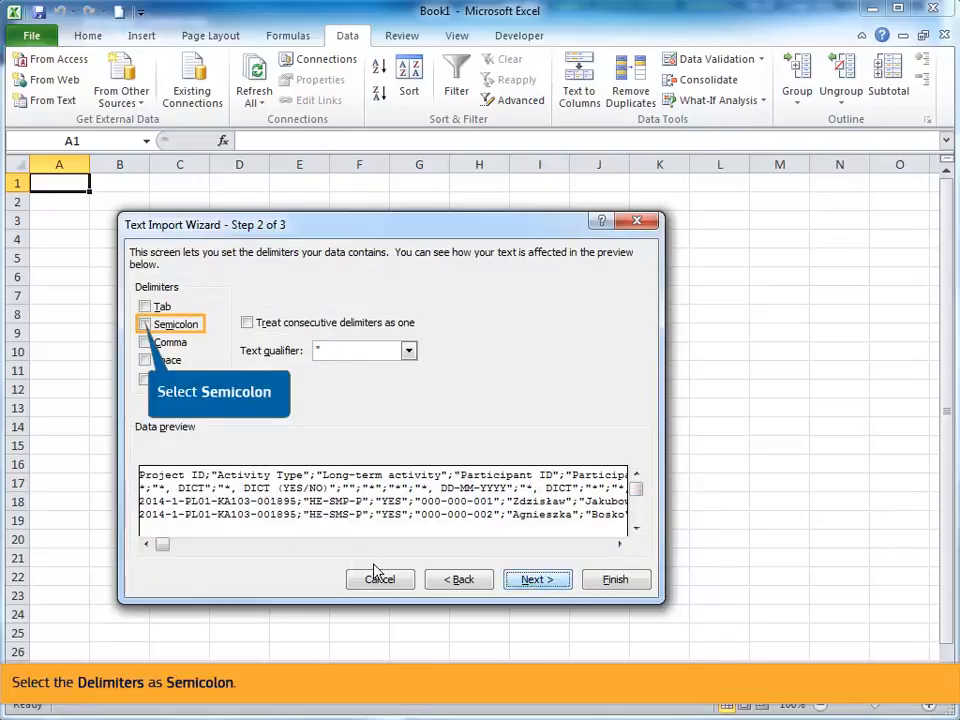
{"action": "left_click", "coordinate": [146, 328]}
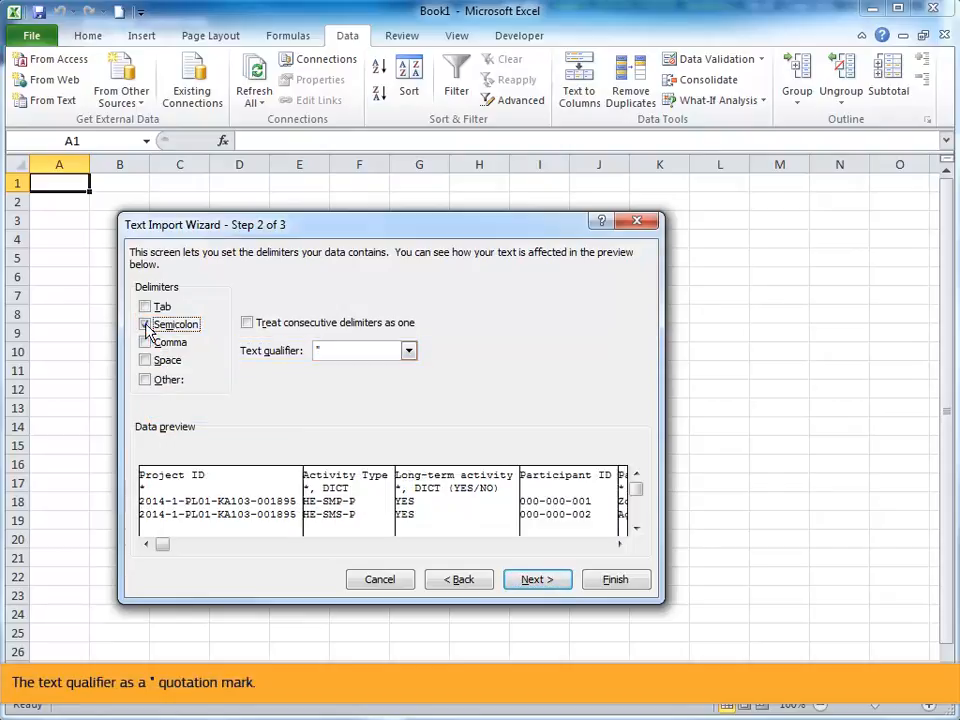
{"action": "left_click", "coordinate": [535, 580]}
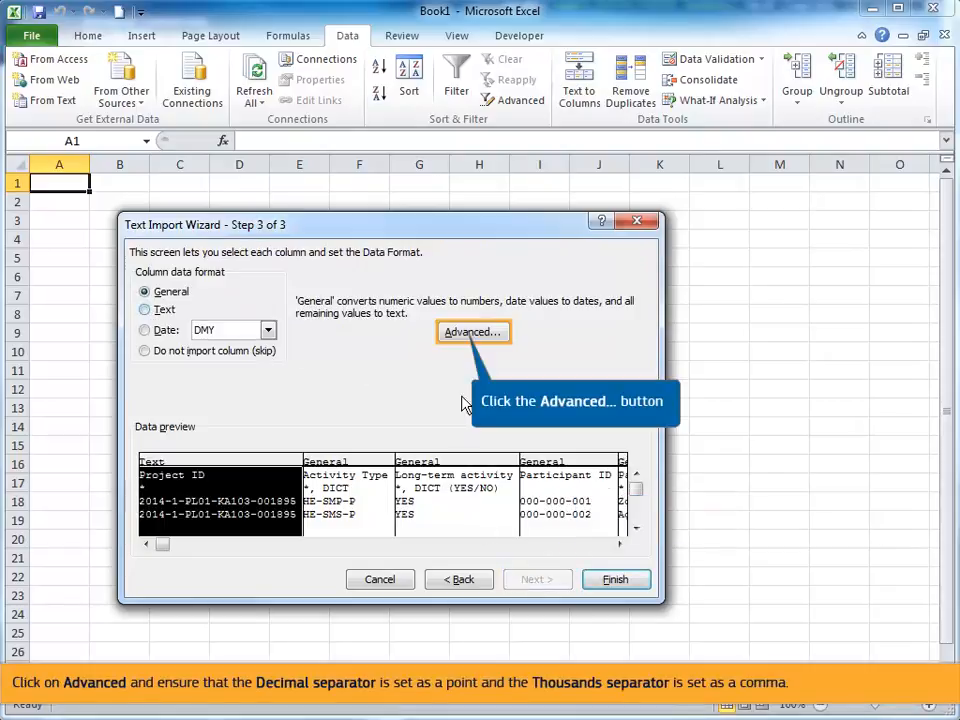
{"action": "left_click", "coordinate": [462, 336]}
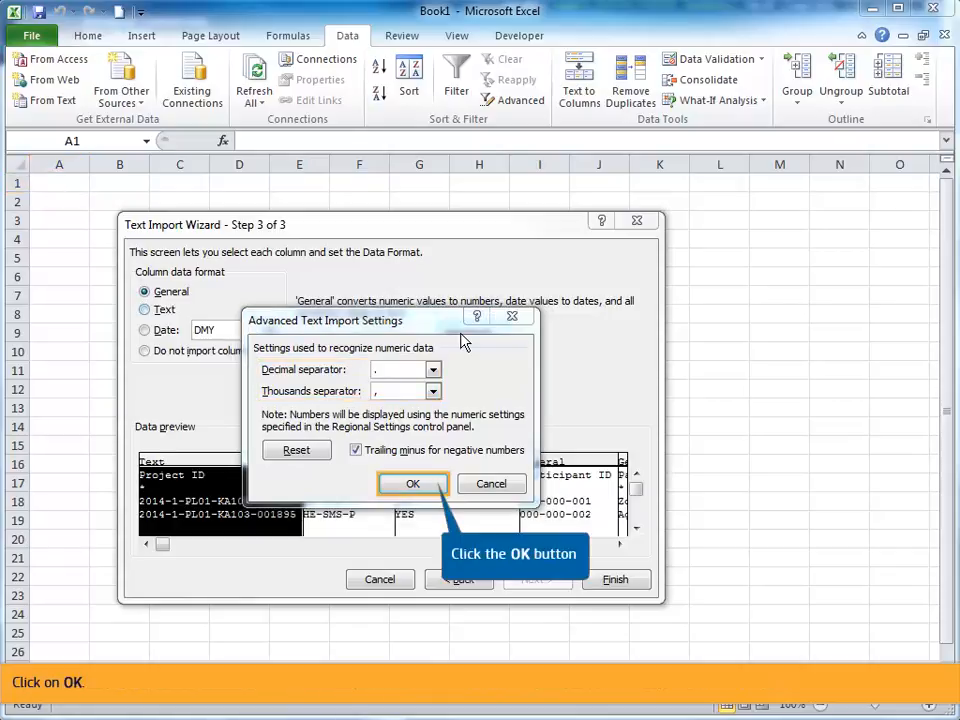
{"action": "left_click", "coordinate": [430, 485]}
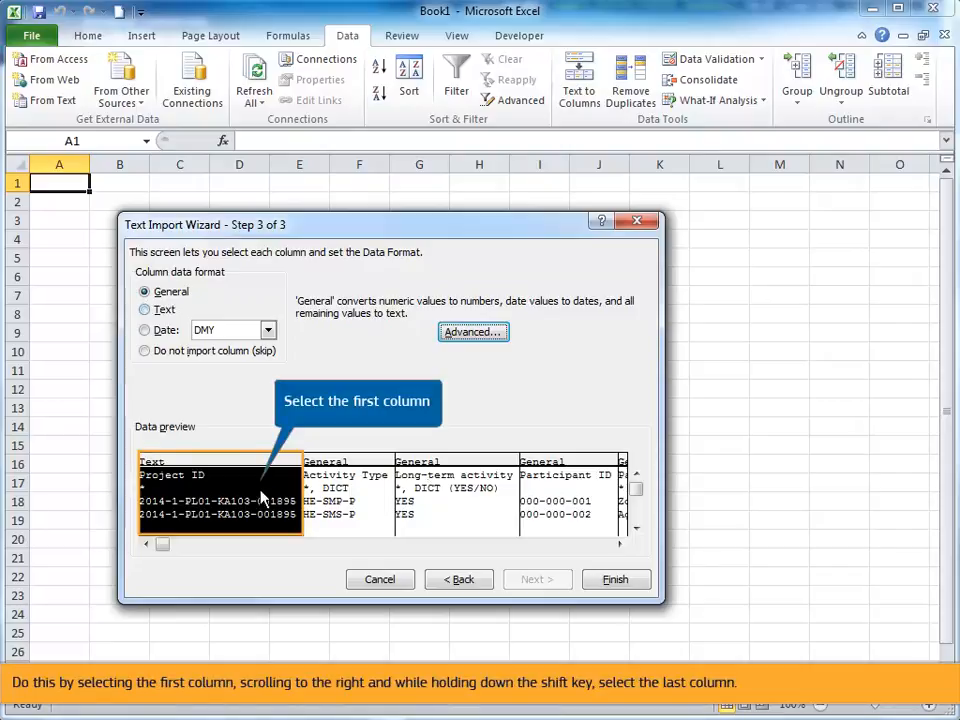
Step: Set all columns from first to last to the Text format and import the data into the existing worksheet at A1
{"action": "left_click_drag", "start_coordinate": [165, 544], "coordinate": [612, 555]}
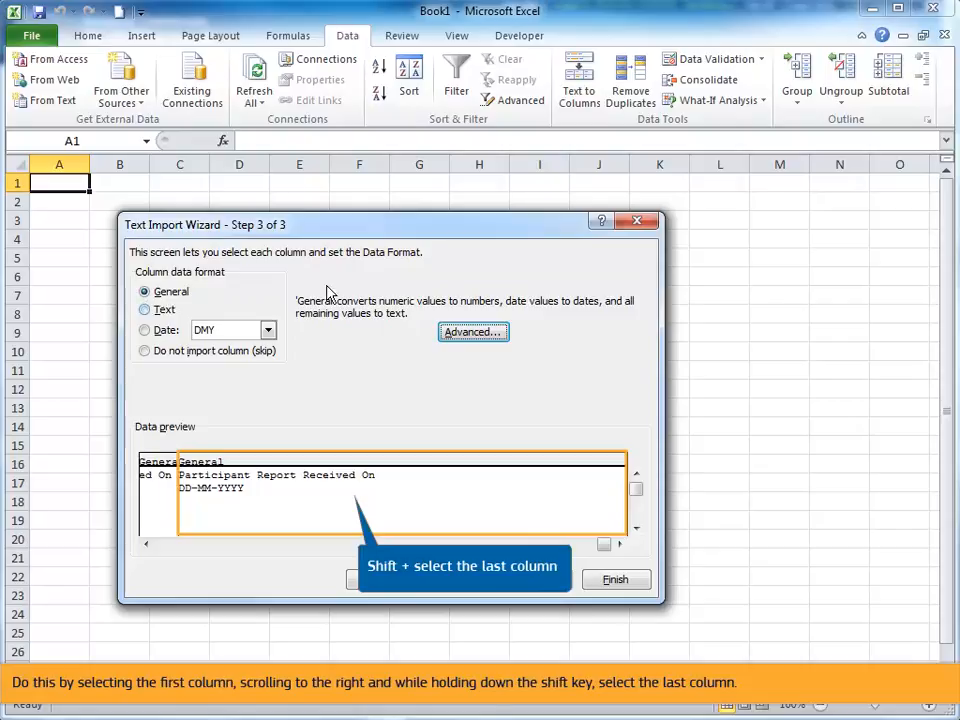
{"action": "left_click", "coordinate": [348, 507], "text": "shift"}
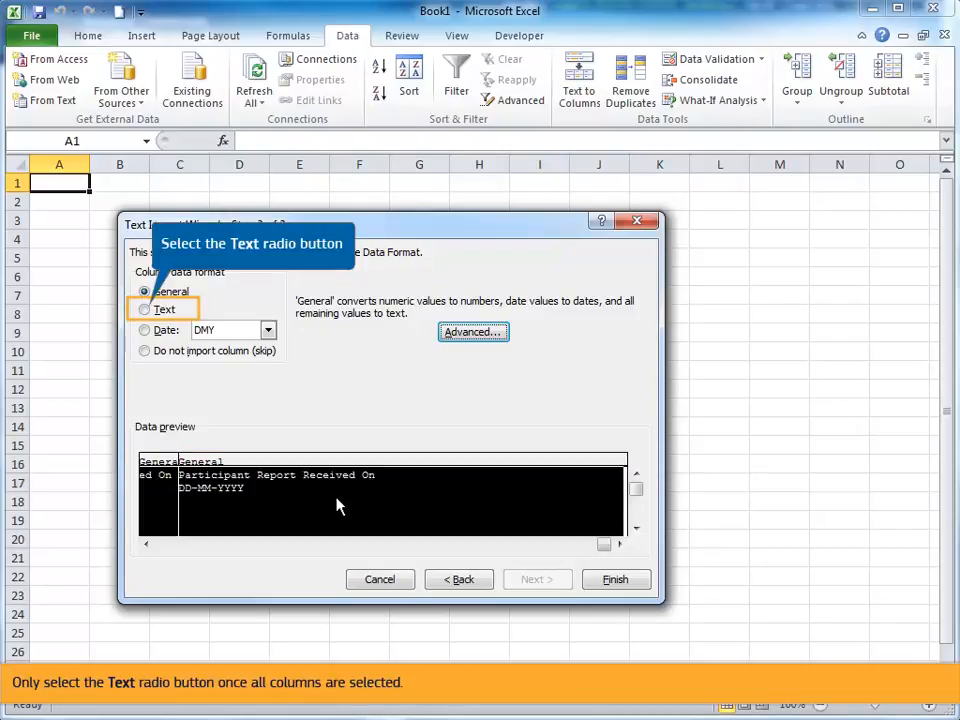
{"action": "left_click", "coordinate": [145, 311]}
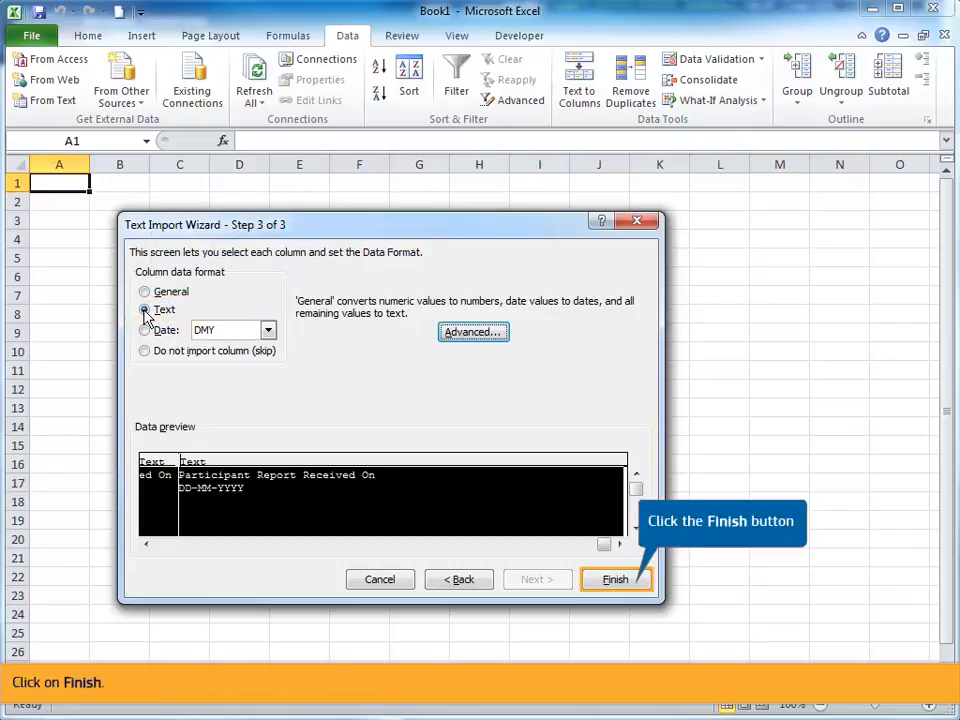
{"action": "left_click", "coordinate": [615, 580]}
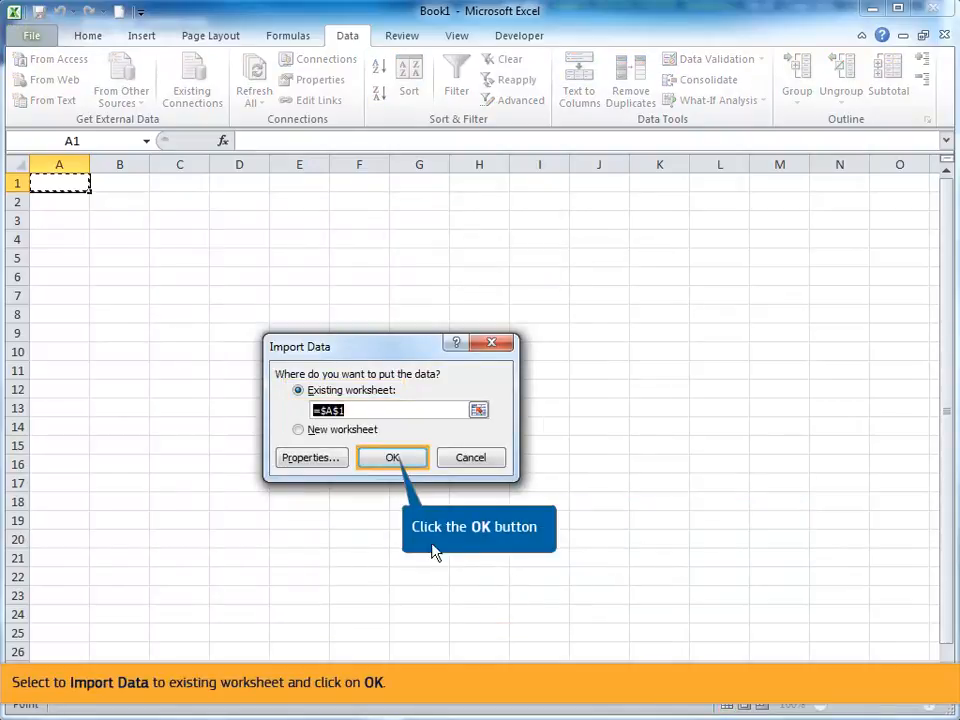
{"action": "left_click", "coordinate": [392, 458]}
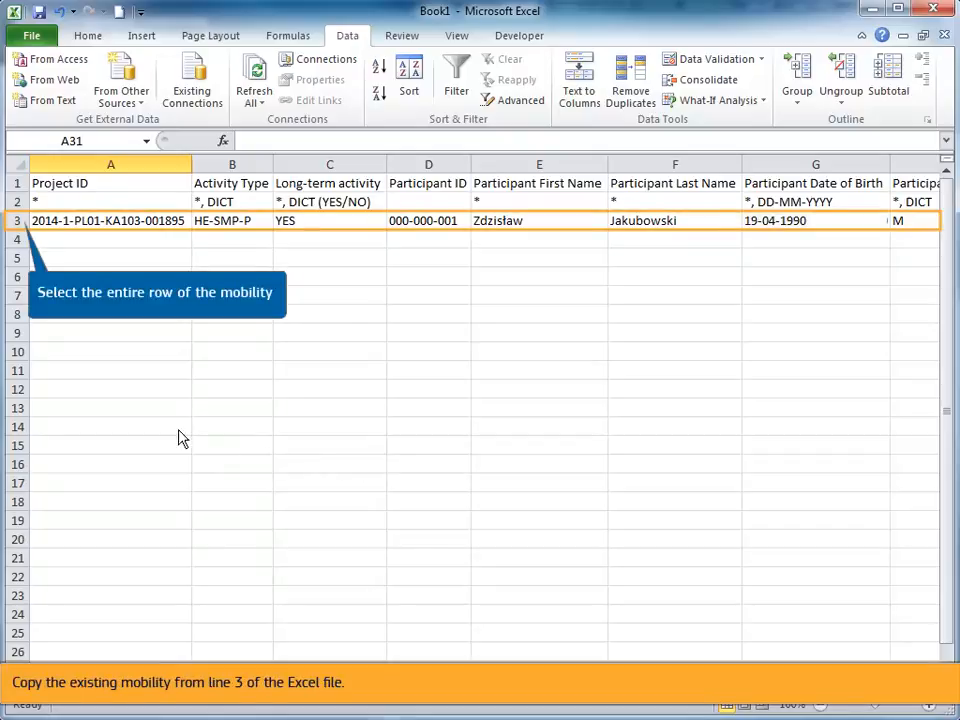
Step: Copy the existing mobility in row 3 into the next five rows, 4 to 8
{"action": "left_click", "coordinate": [18, 221]}
{"action": "key", "text": "ctrl+c"}
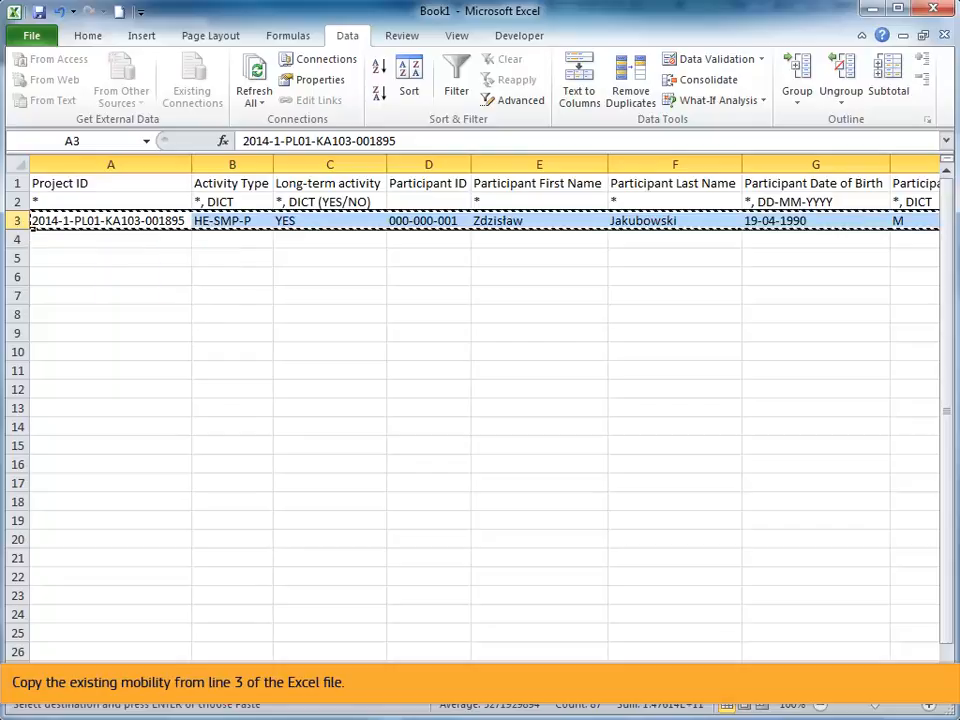
{"action": "left_click", "coordinate": [21, 242]}
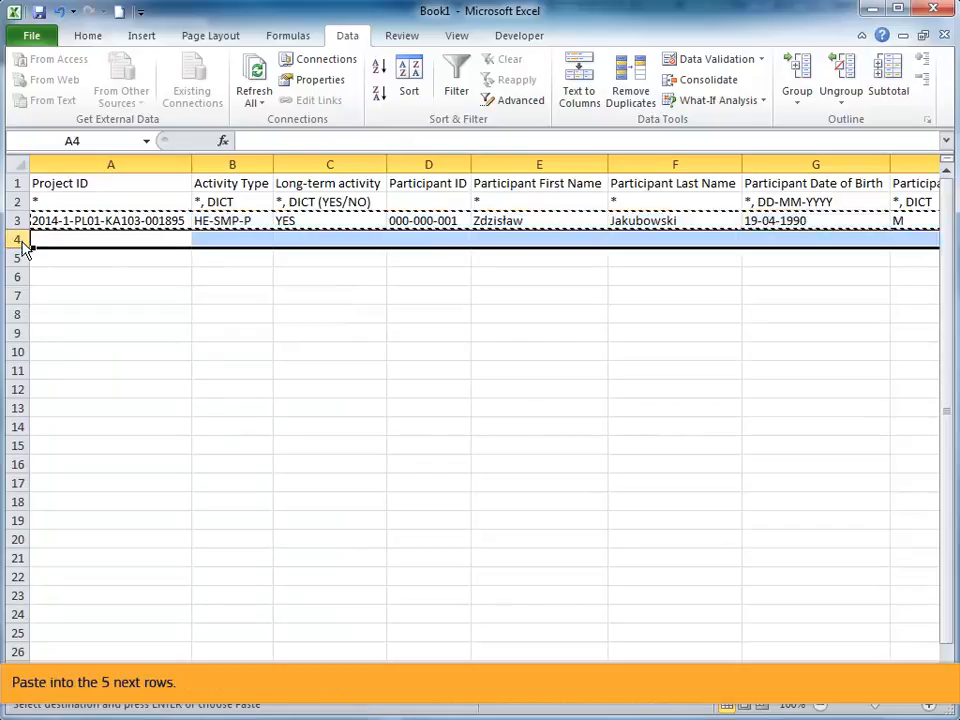
{"action": "key", "text": "ctrl+v"}
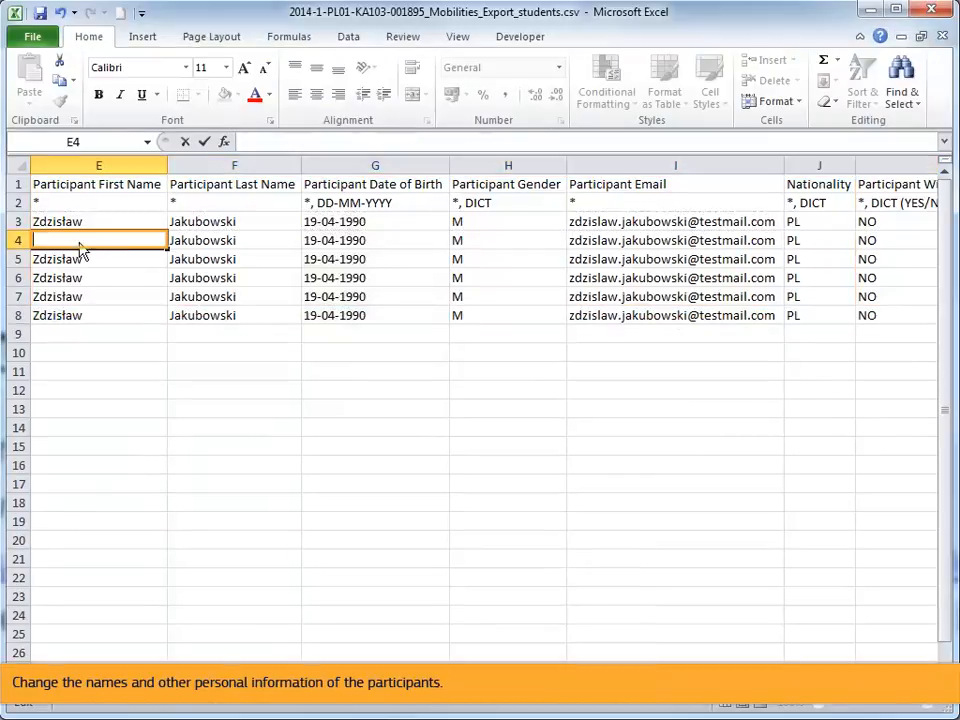
Step: Replace the participant's first name in row 4 and change that row's Mobility ID to 01895-MOB-00002
{"action": "type", "text": "Anna"}
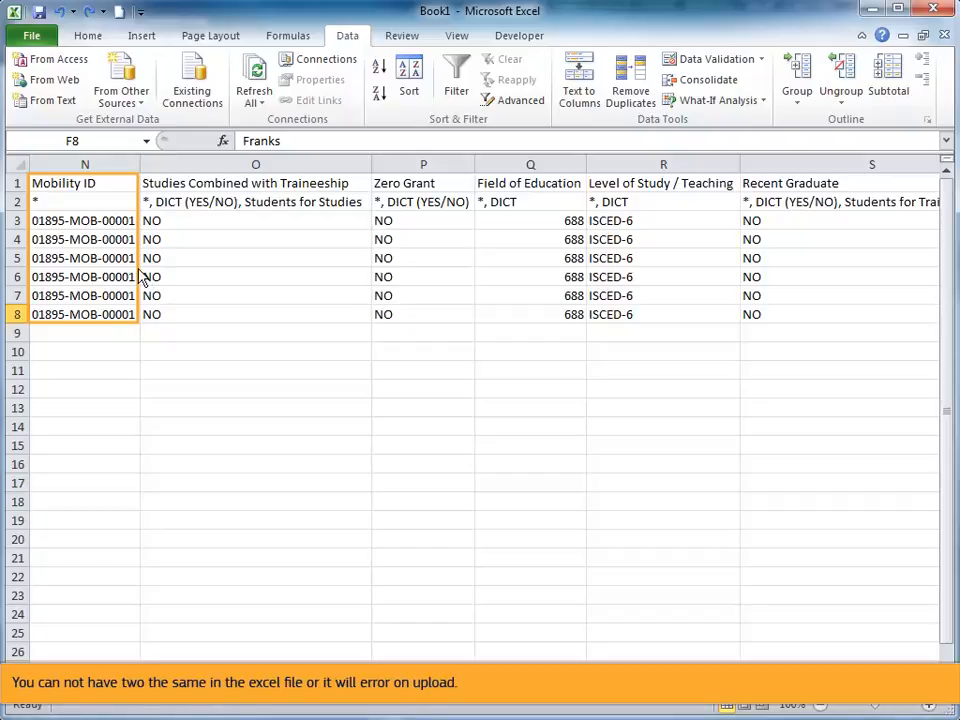
{"action": "double_click", "coordinate": [133, 240]}
{"action": "key", "text": "BackSpace"}
{"action": "type", "text": "2"}
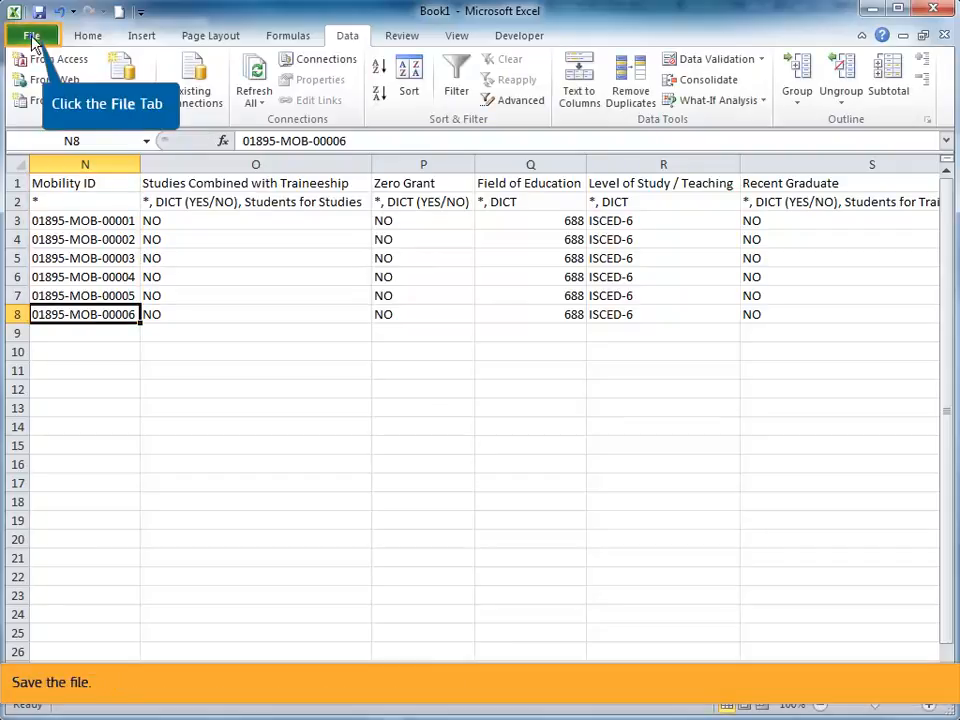
Step: Set the workbook to save as import_mobilities.csv in the CSV (Comma delimited) format
{"action": "left_click", "coordinate": [31, 38]}
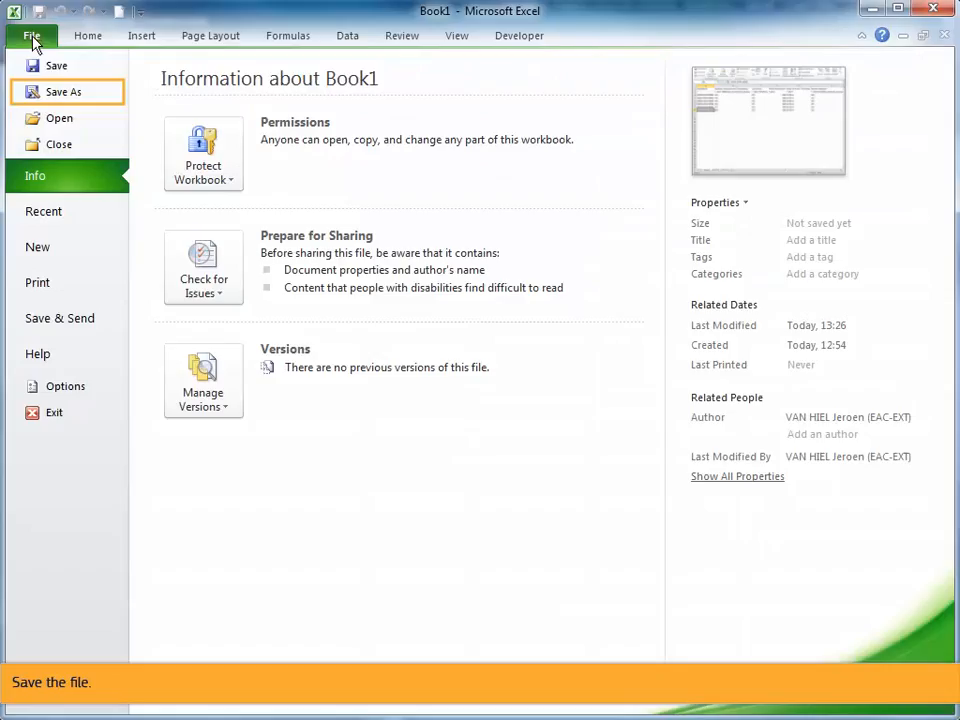
{"action": "left_click", "coordinate": [56, 92]}
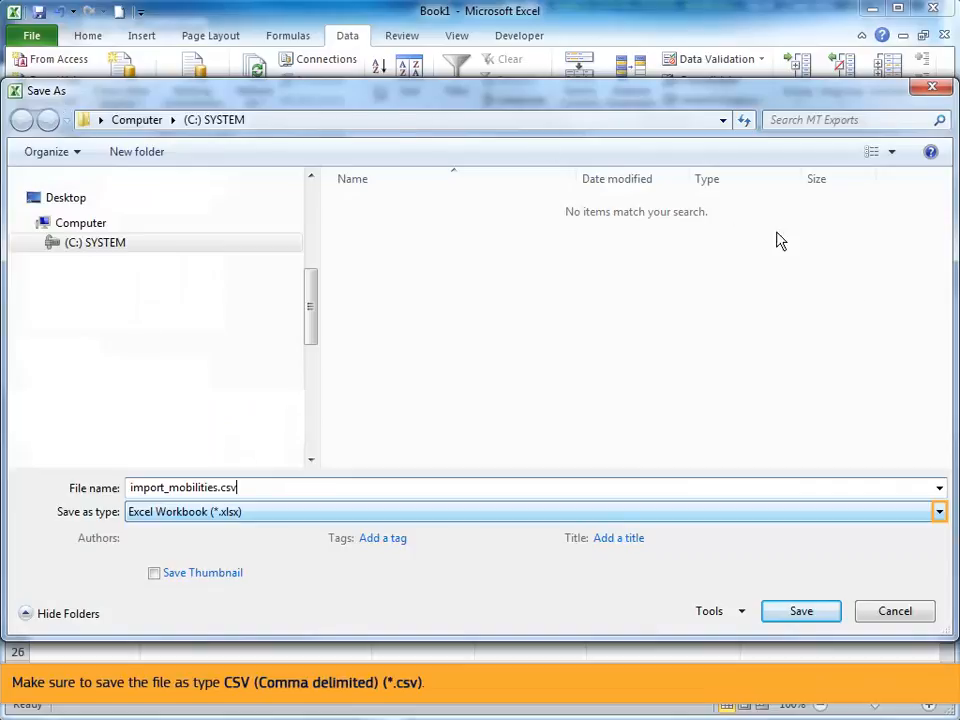
{"action": "left_click", "coordinate": [939, 512]}
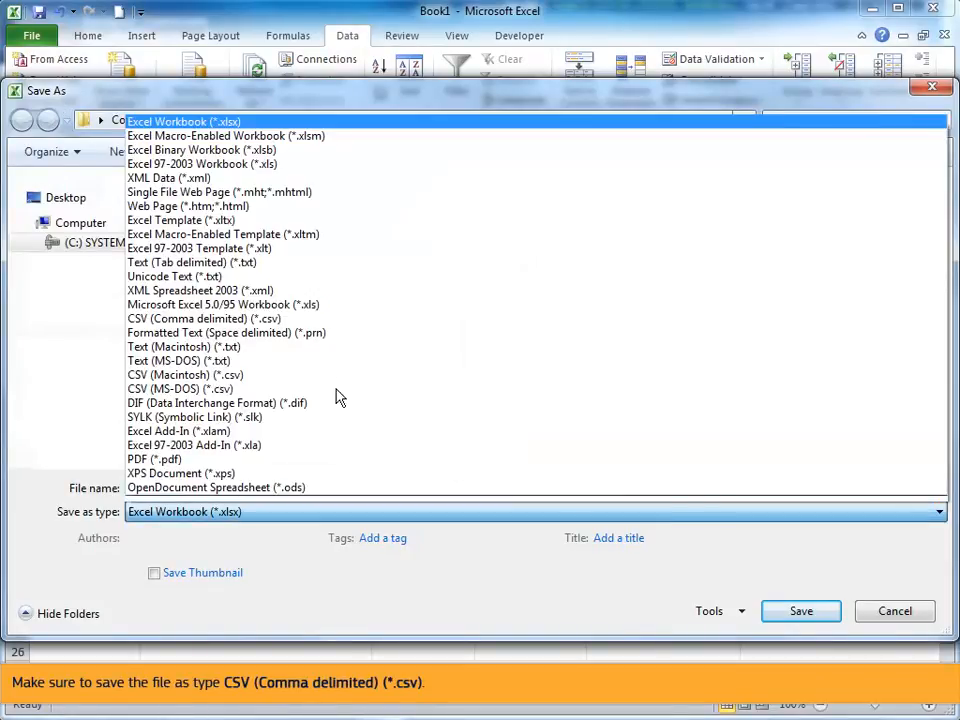
{"action": "left_click", "coordinate": [312, 319]}
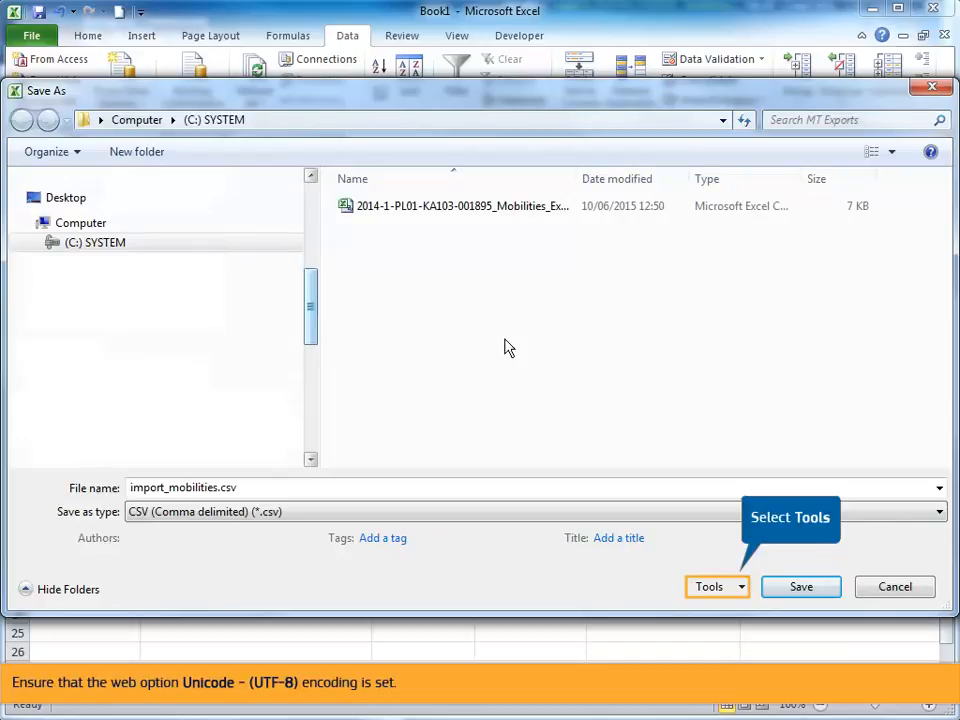
Step: Check that the web encoding is Unicode (UTF-8), then save import_mobilities.csv and keep the comma-delimited format
{"action": "left_click", "coordinate": [742, 588]}
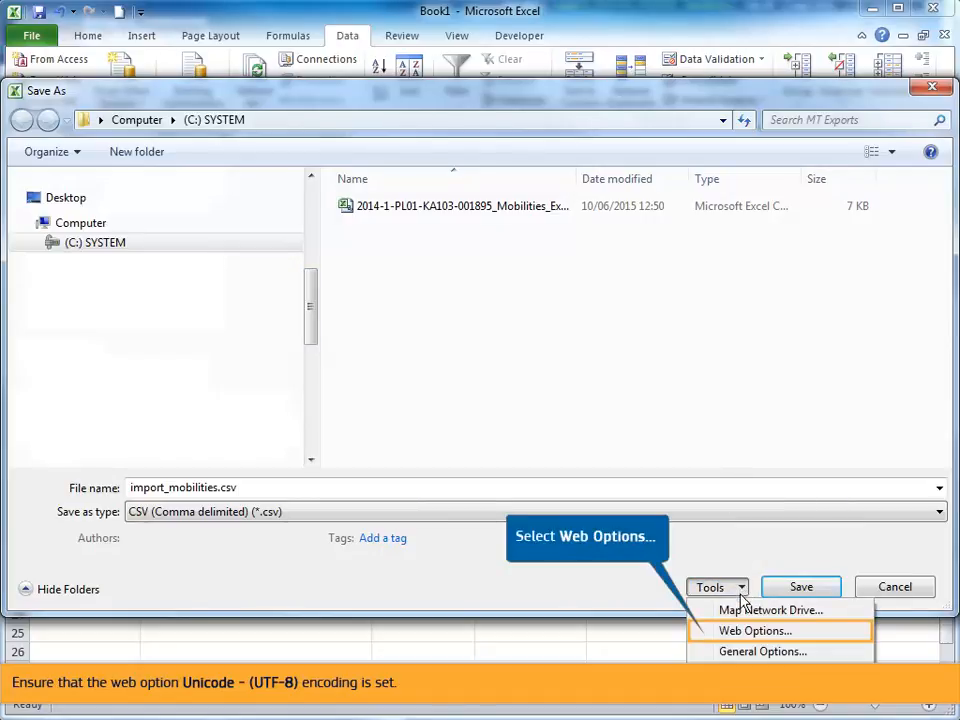
{"action": "left_click", "coordinate": [743, 632]}
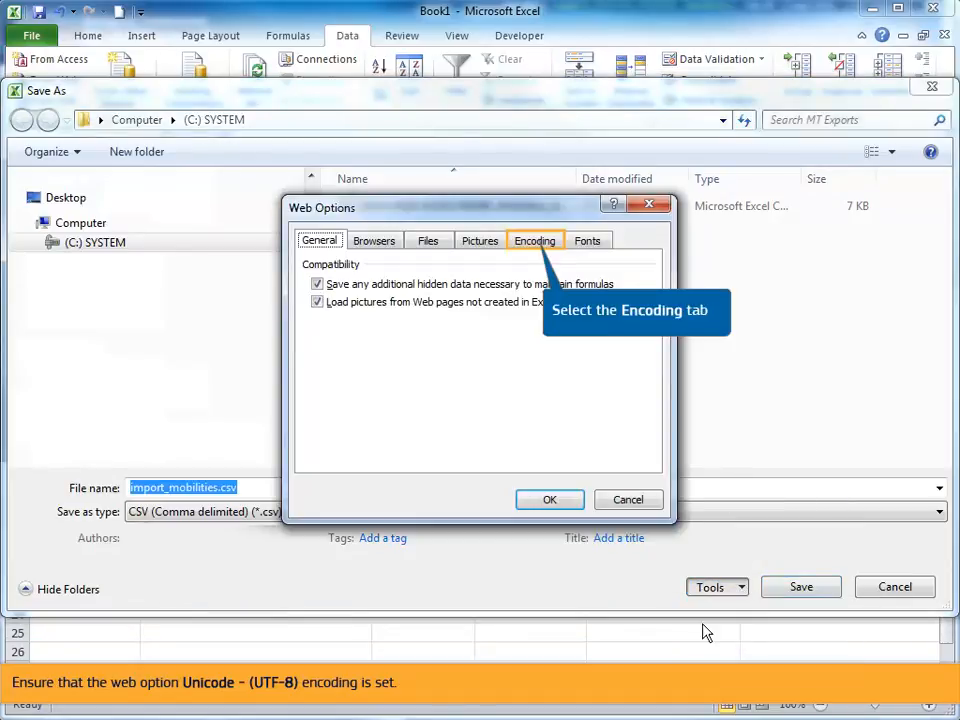
{"action": "left_click", "coordinate": [535, 243]}
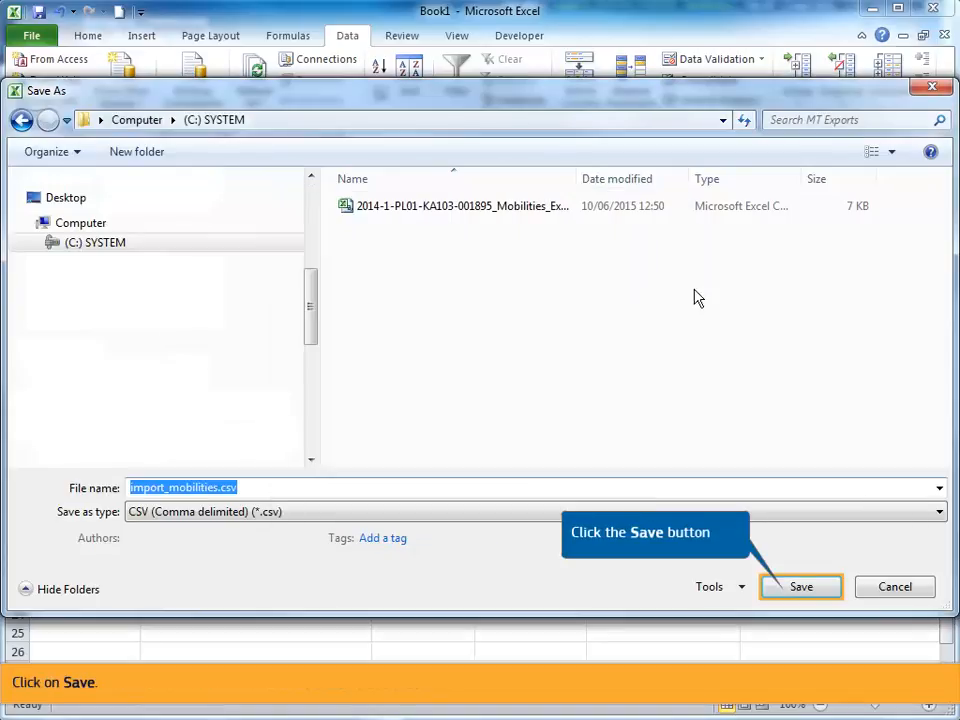
{"action": "left_click", "coordinate": [804, 600]}
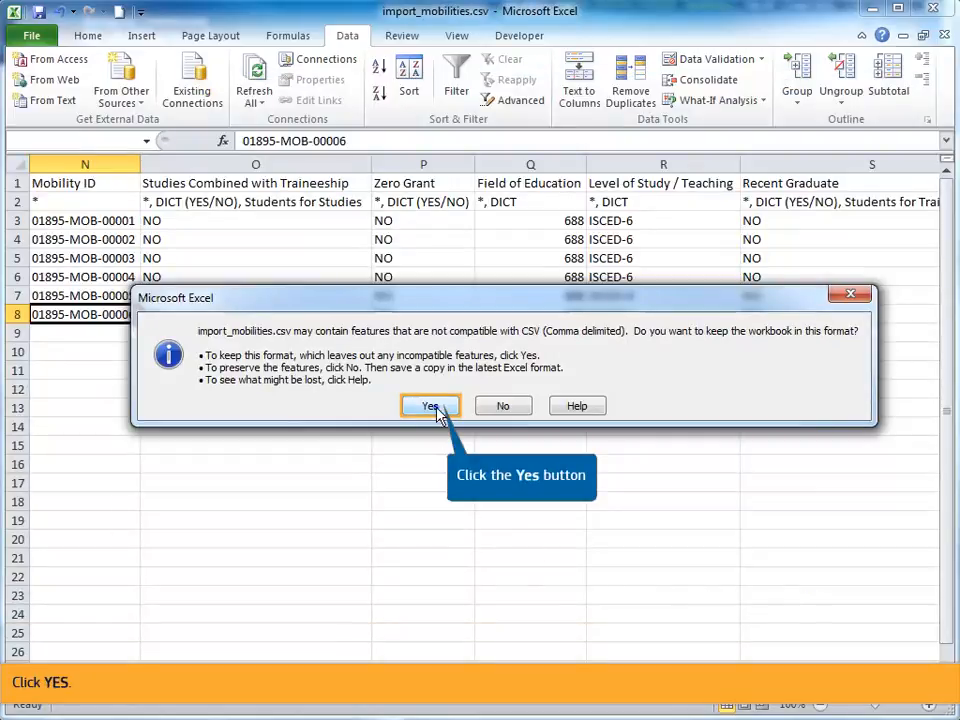
{"action": "left_click", "coordinate": [432, 405]}
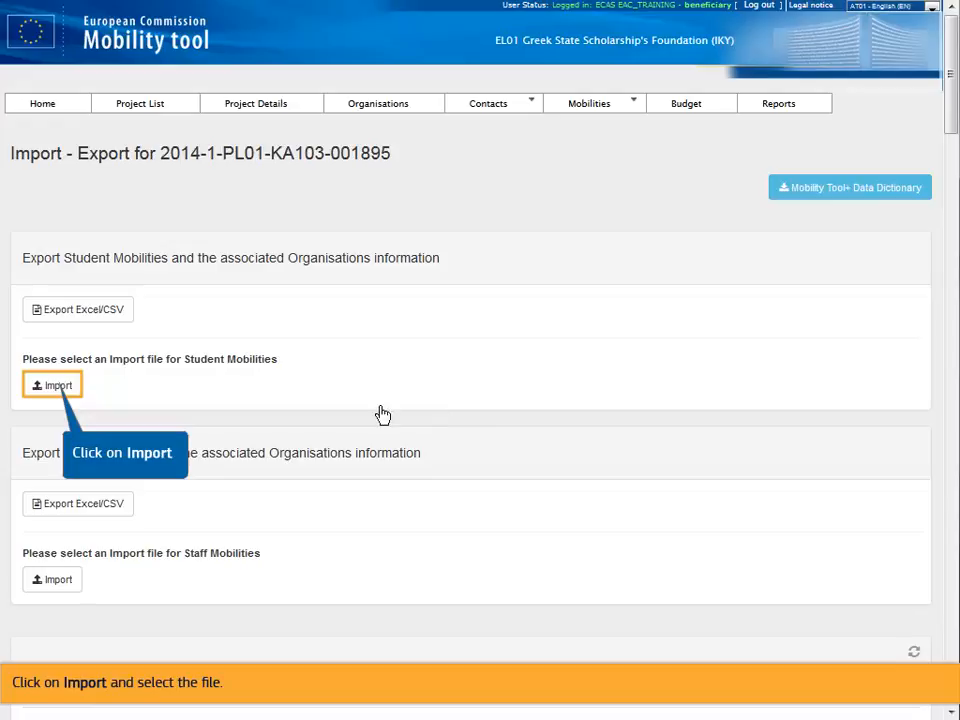
Step: Switch to Mobility Tool and import import_mobilities.csv from the MT Exports folder as the Student Mobilities file
{"action": "left_click", "coordinate": [52, 389]}
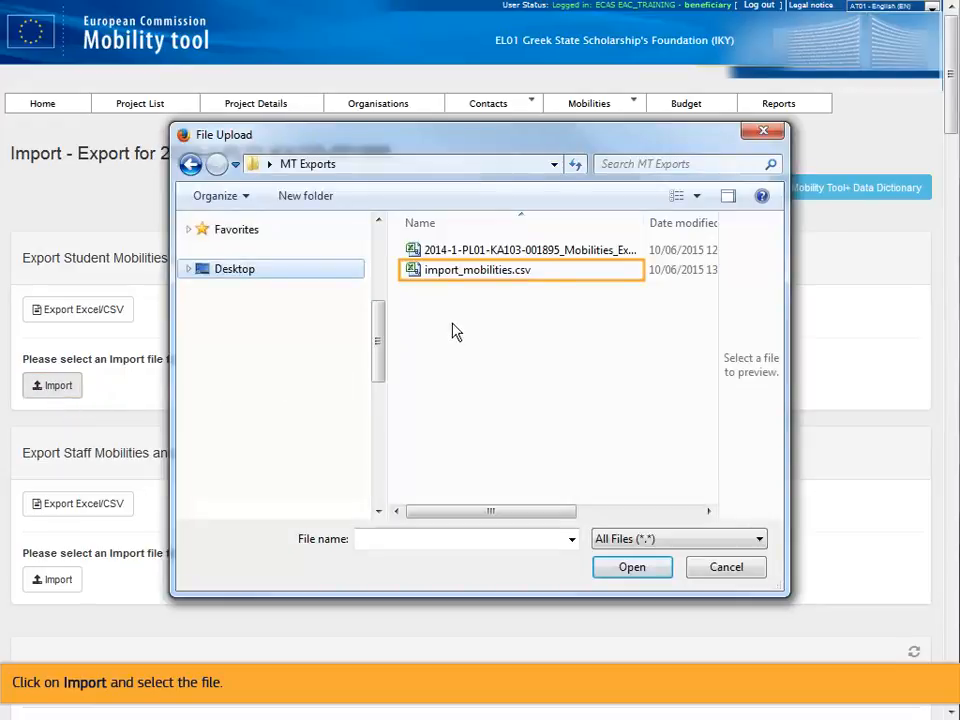
{"action": "double_click", "coordinate": [485, 275]}
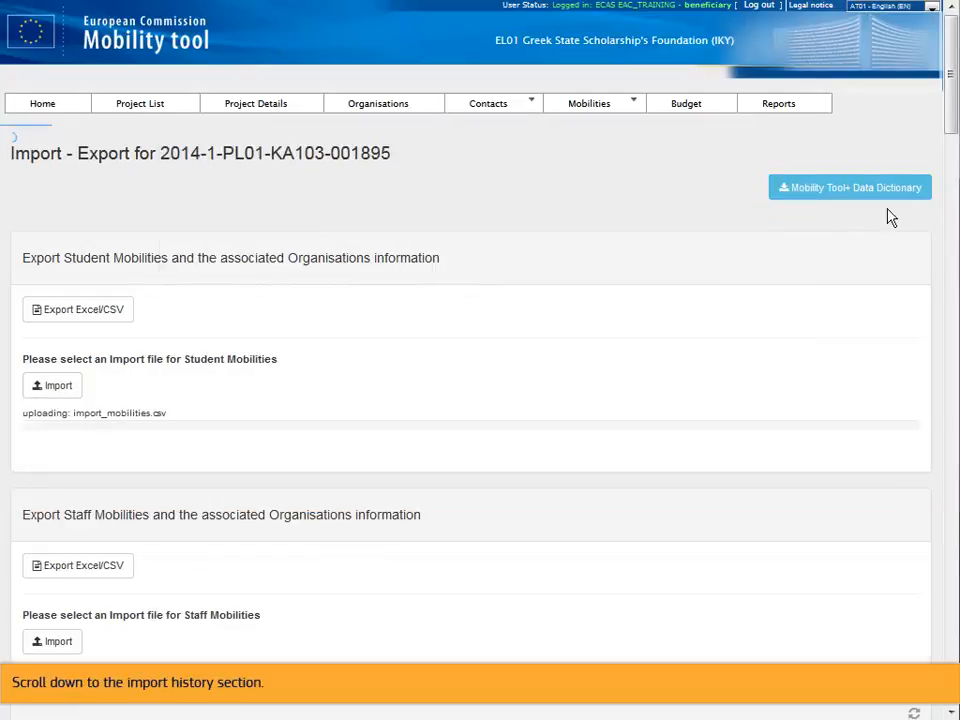
Step: Refresh the import history to check the import's status, and open the project's list of mobilities
{"action": "scroll", "coordinate": [954, 118], "scroll_direction": "down", "scroll_amount": 5}
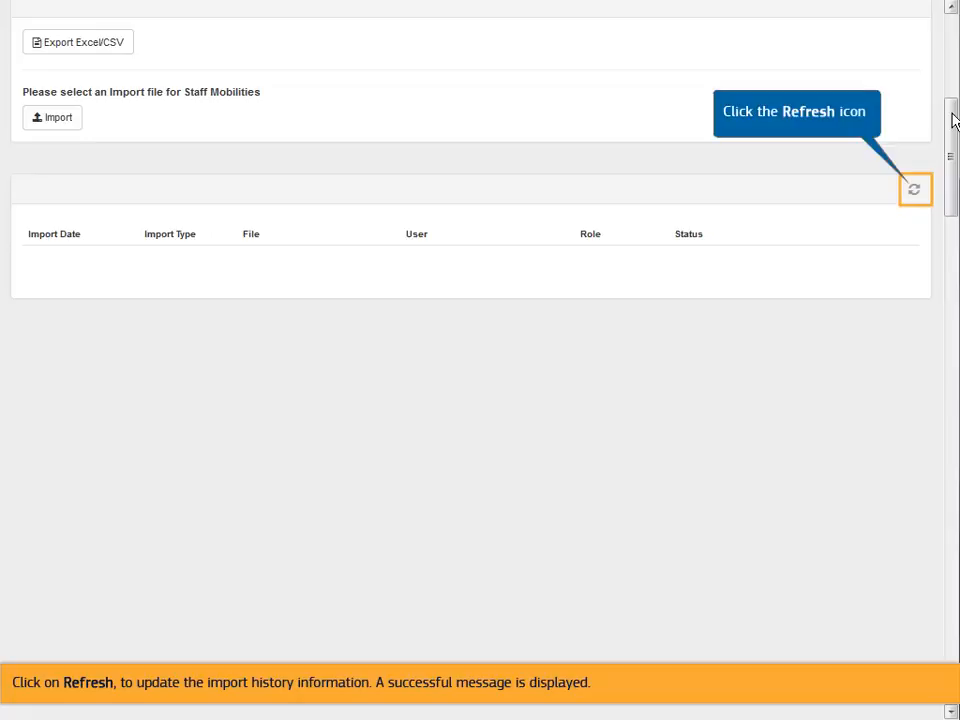
{"action": "left_click", "coordinate": [915, 192]}
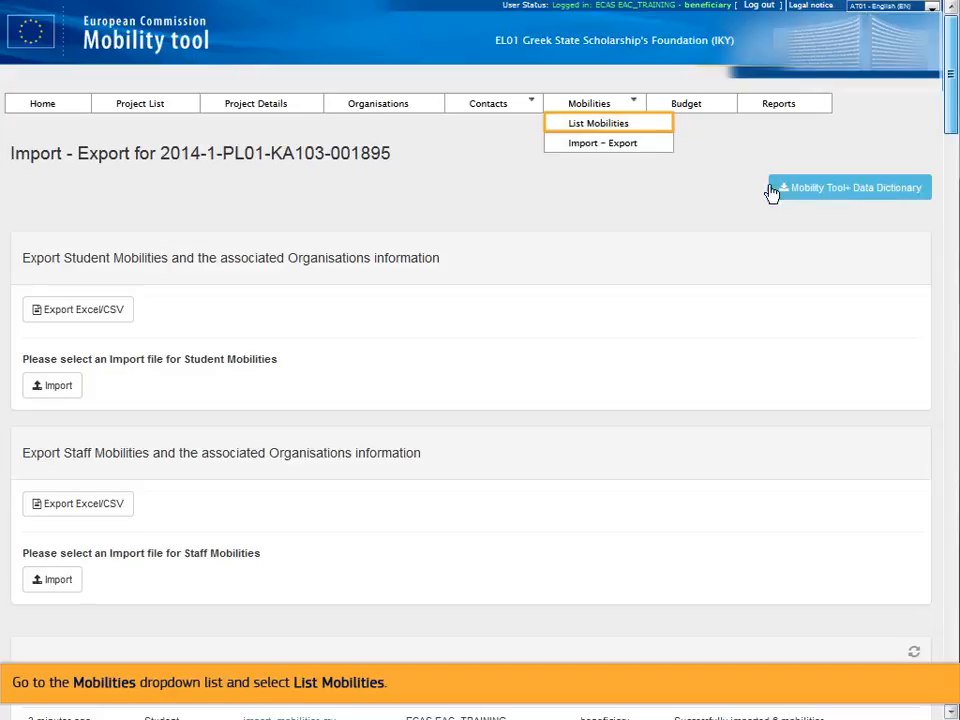
{"action": "left_click", "coordinate": [597, 125]}
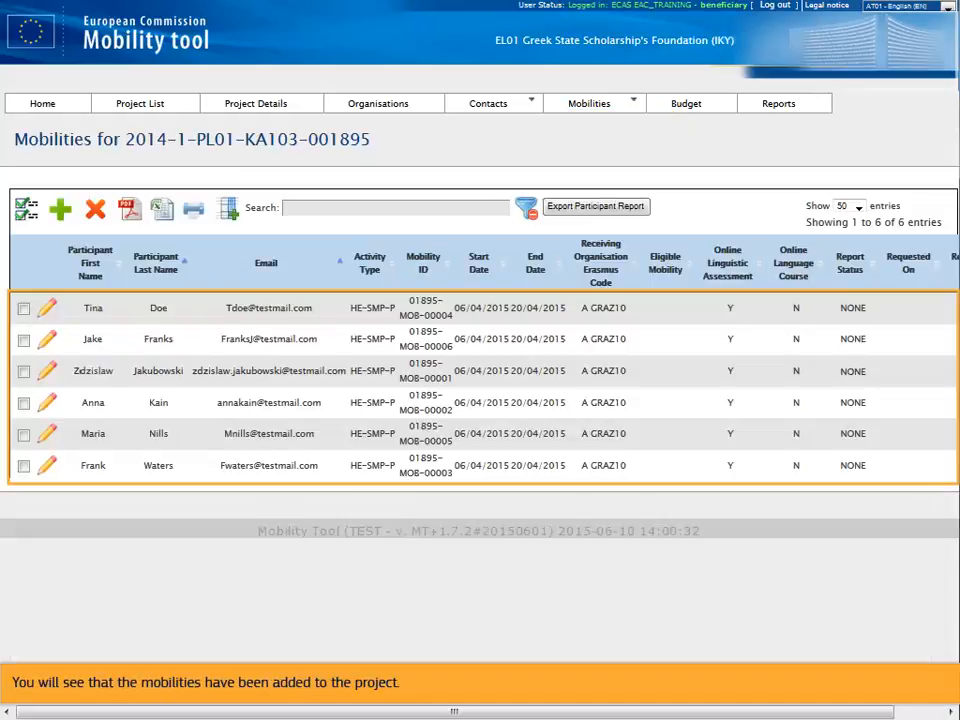